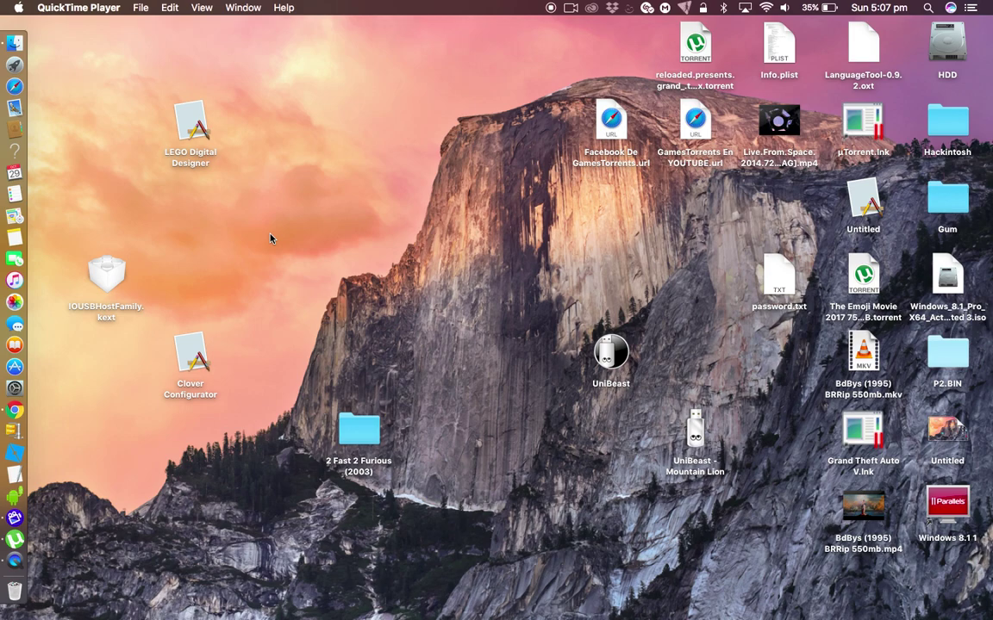
Launch µTorrent from the Dock and open its Preferences from the µTorrent menu
left_click(14, 539)
left_click(57, 7)
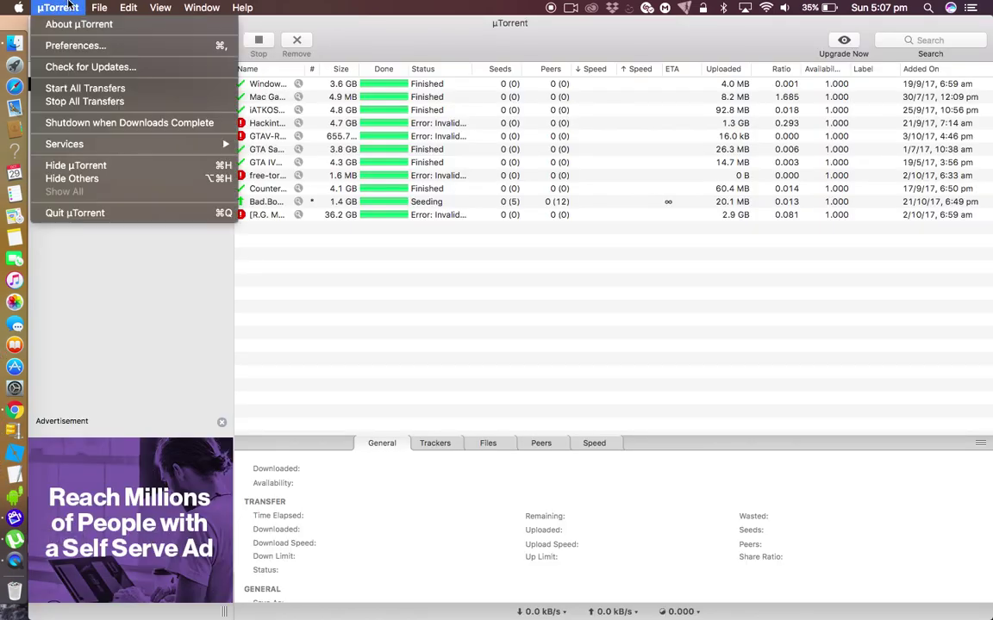
left_click(83, 50)
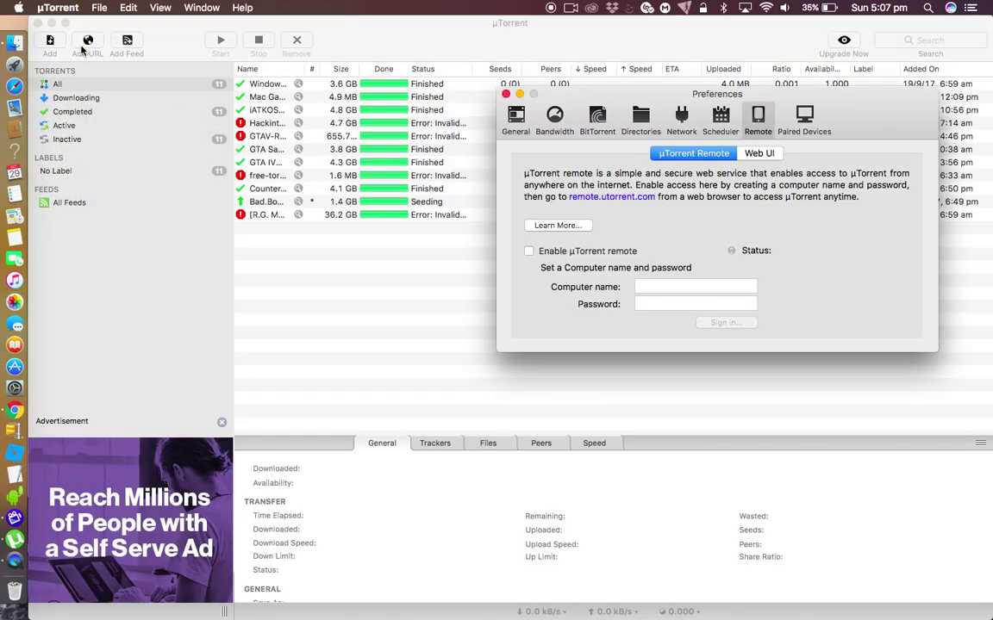
Minimize the main torrent window, show General settings, and move Preferences left
left_click(51, 24)
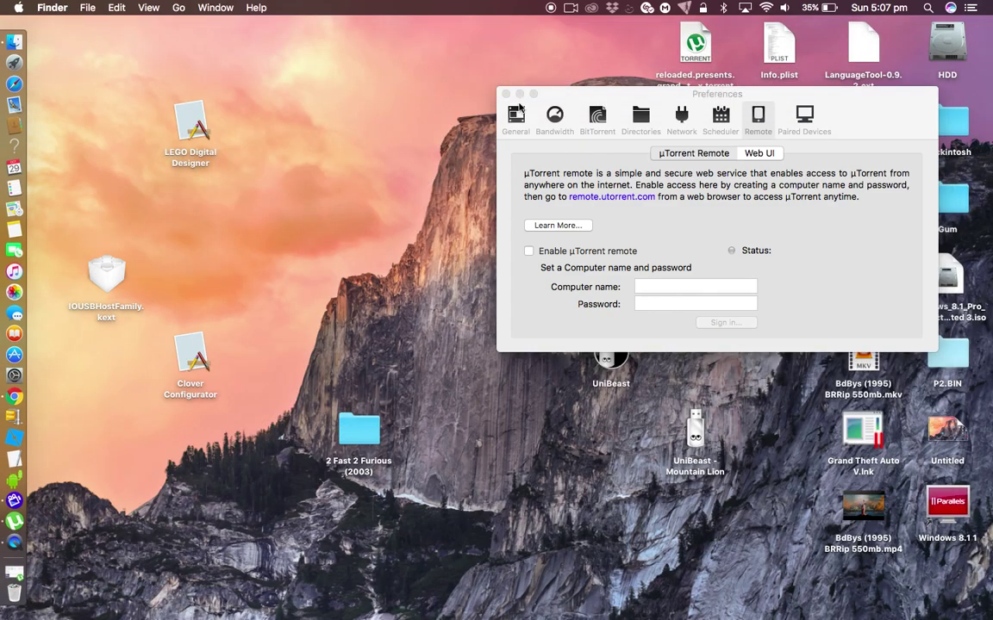
left_click(561, 89)
left_click_drag(586, 91, 404, 85)
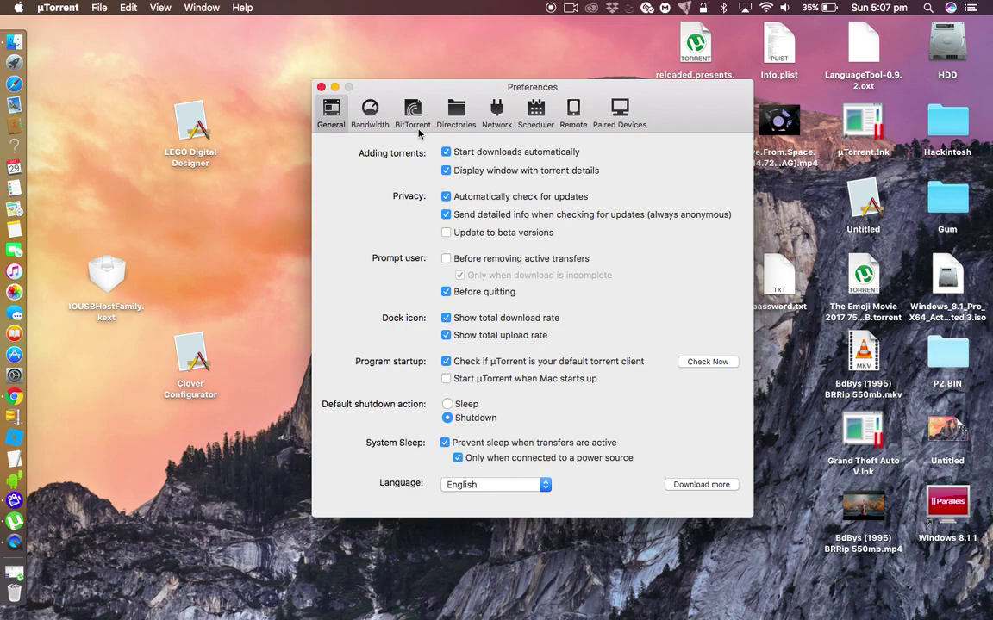
Toggle 'Stop at up/down ratio' (1.90) on and off under Bandwidth, then view BitTorrent settings
left_click(372, 117)
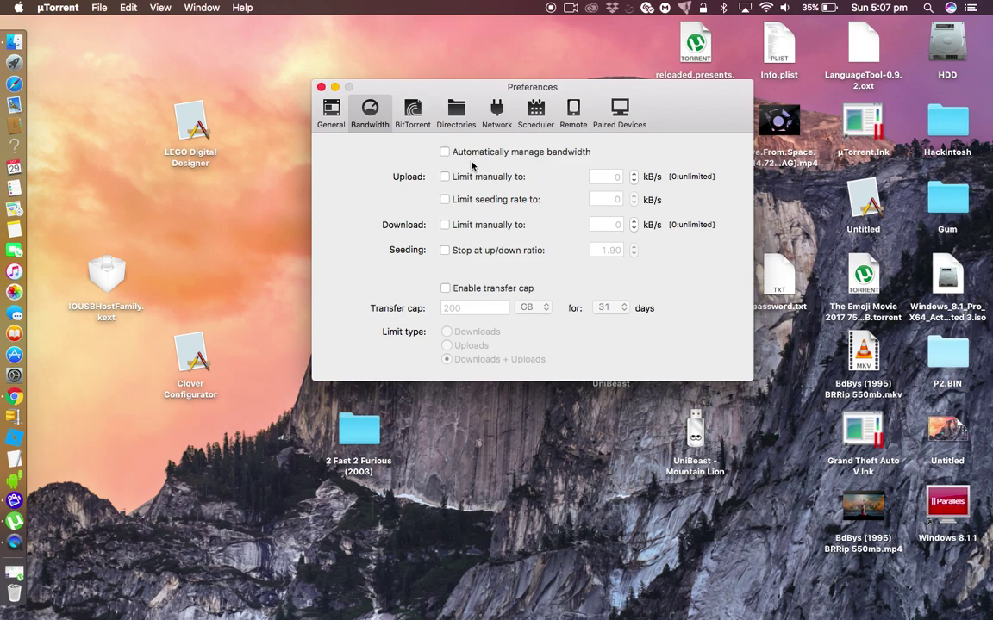
left_click(445, 250)
left_click(444, 250)
left_click(412, 112)
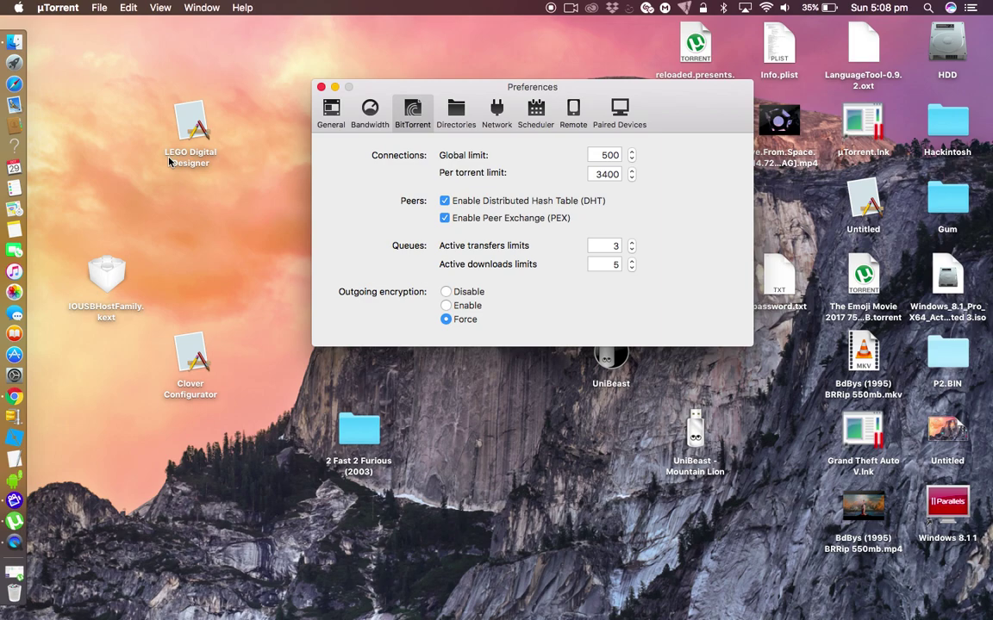
Show the Directories settings for download and .torrent file locations
left_click(457, 117)
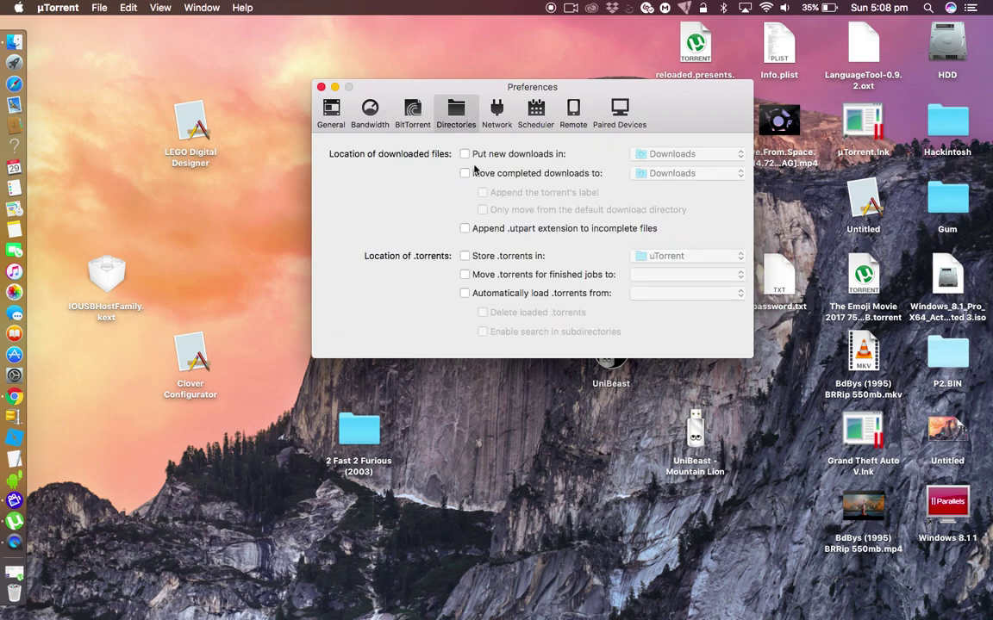
Randomize the Network incoming port twice to 60795 and disable 'Randomize port during launch'
left_click(506, 122)
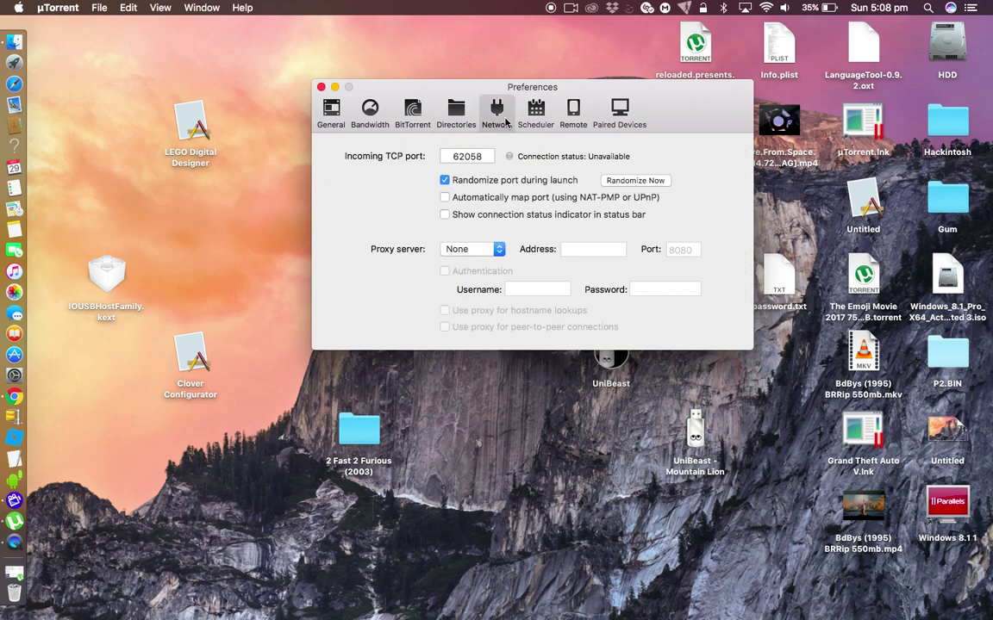
left_click(613, 182)
left_click(618, 181)
left_click(446, 182)
View the Scheduler panel, then the Remote access settings
left_click(544, 114)
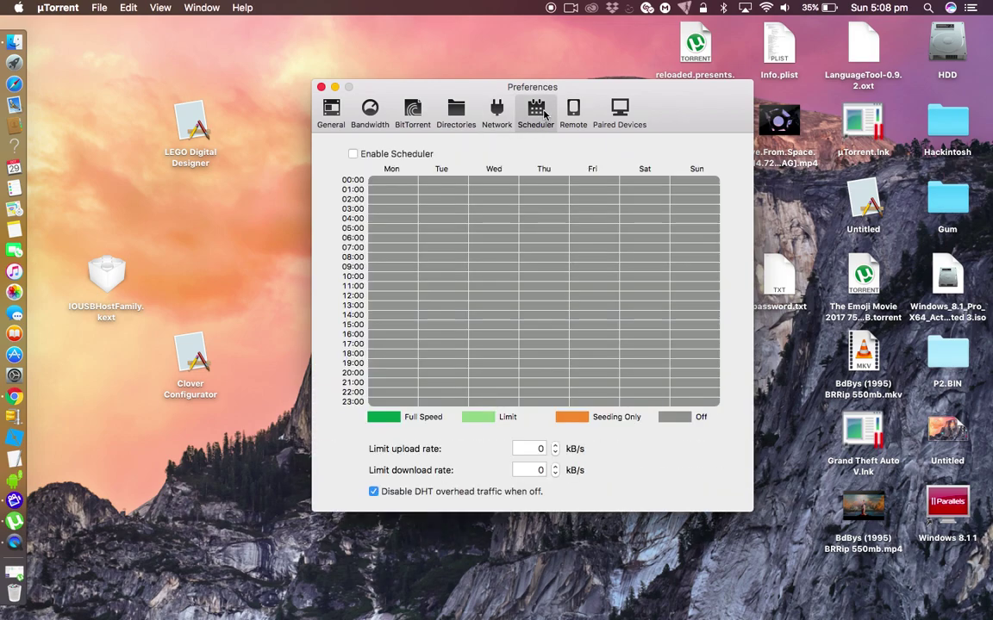
left_click(572, 113)
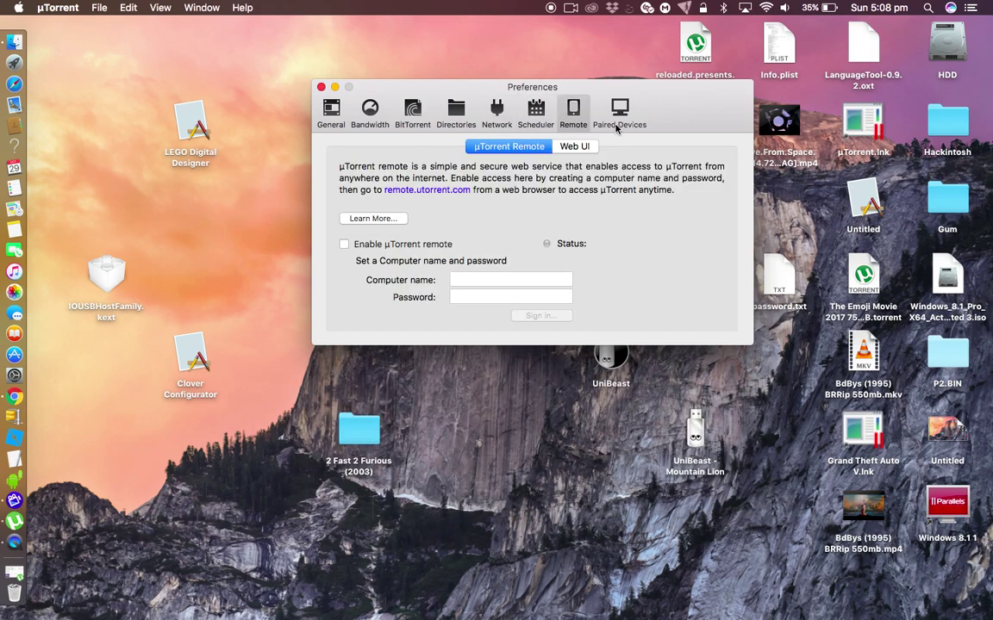